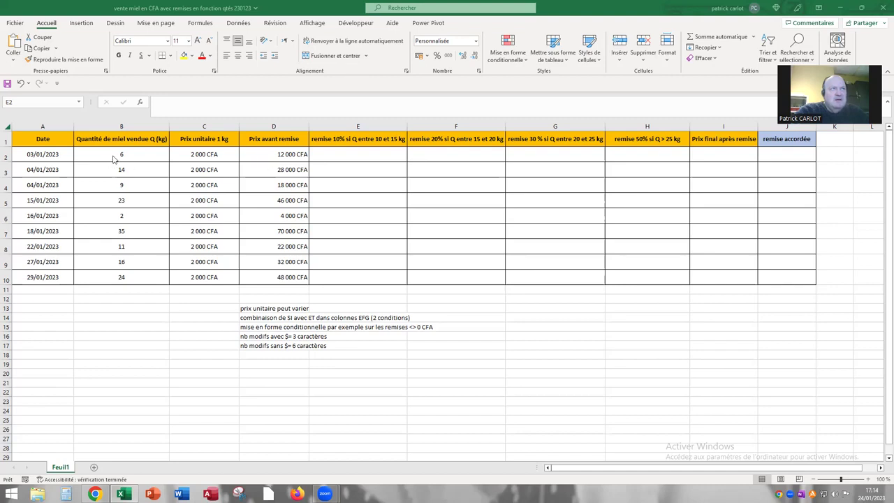
Check the price formula in D2 and review the discount columns E to H
click(248, 153)
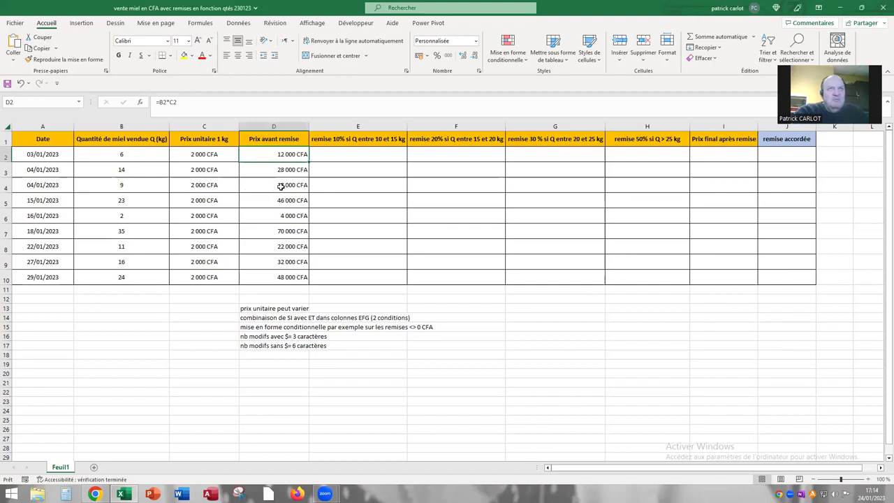
click(340, 158)
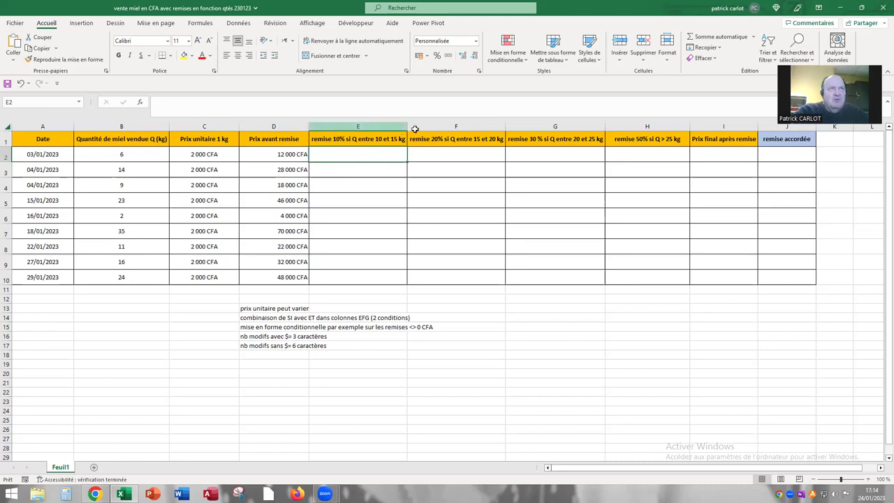
drag(376, 125, 615, 157)
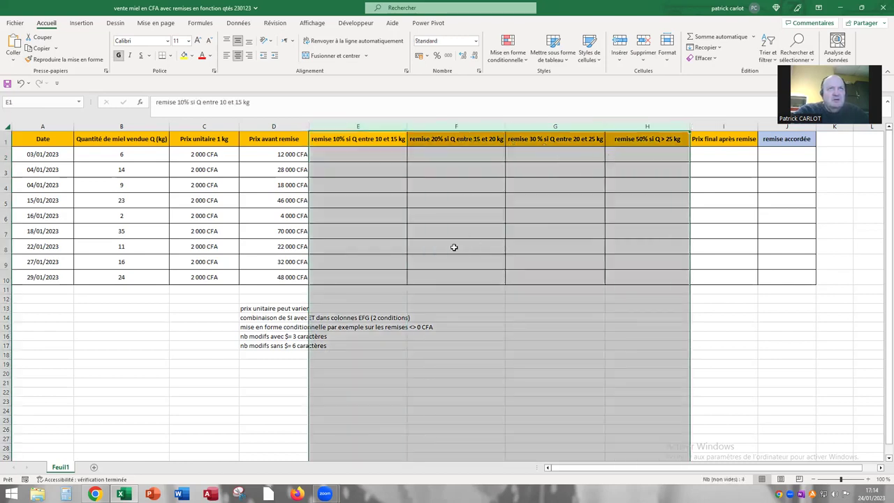
click(553, 320)
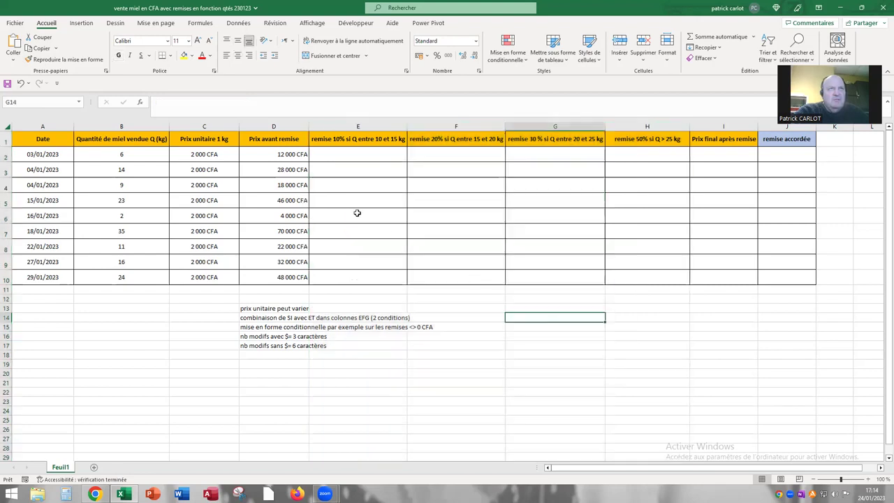
click(345, 155)
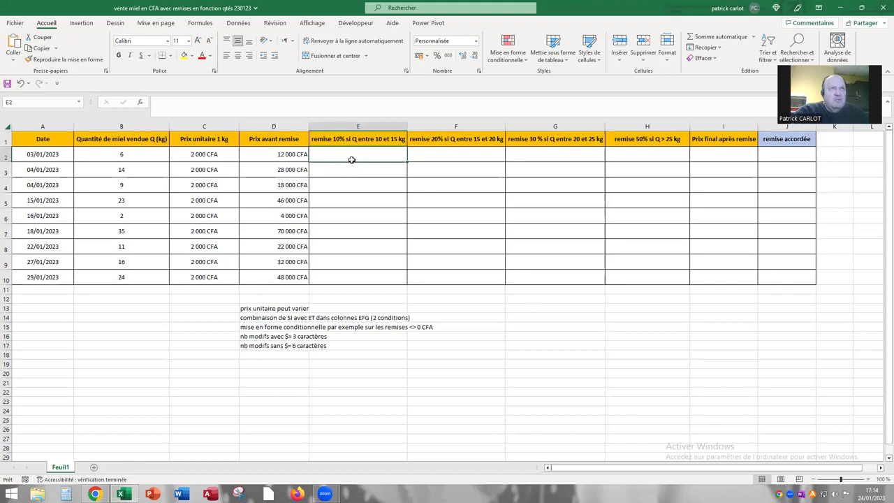
click(334, 280)
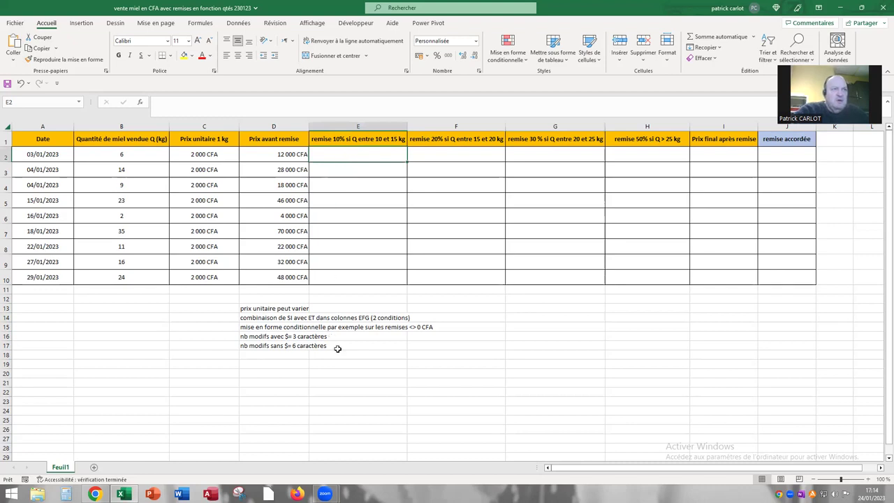
click(346, 356)
Read the $-sign notes in D16 and D17, then put cell E2 into edit mode
click(272, 338)
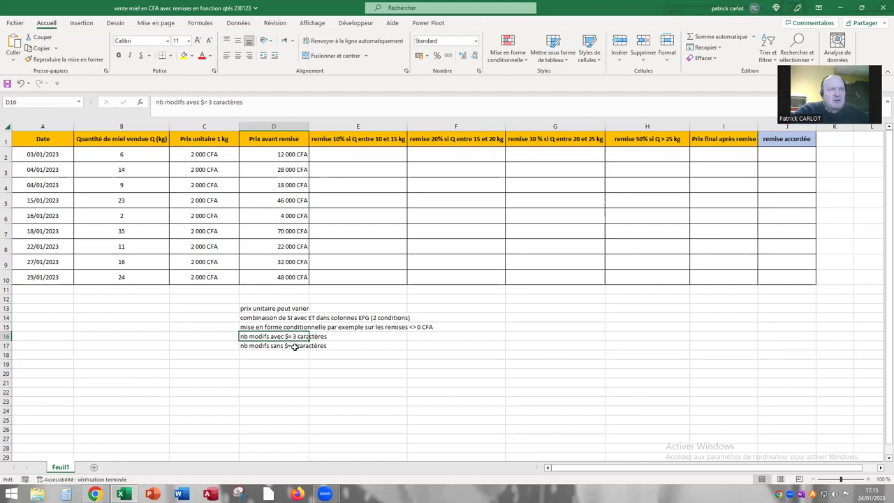
click(269, 347)
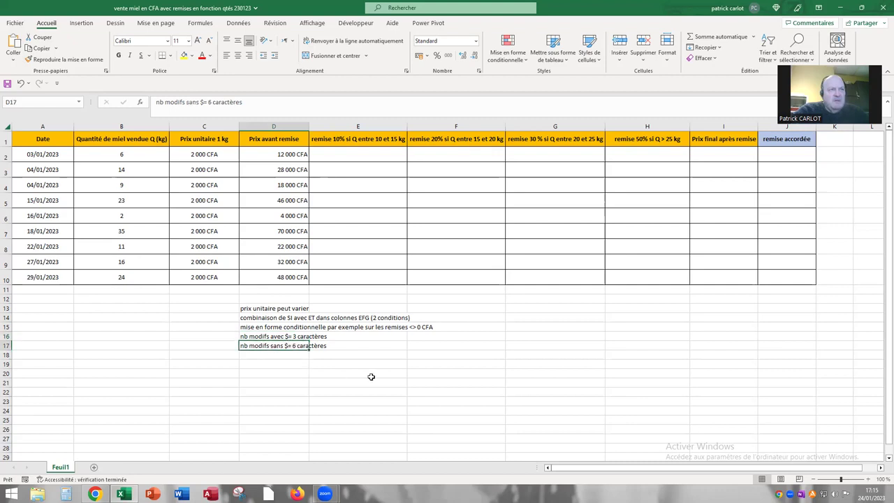
click(477, 364)
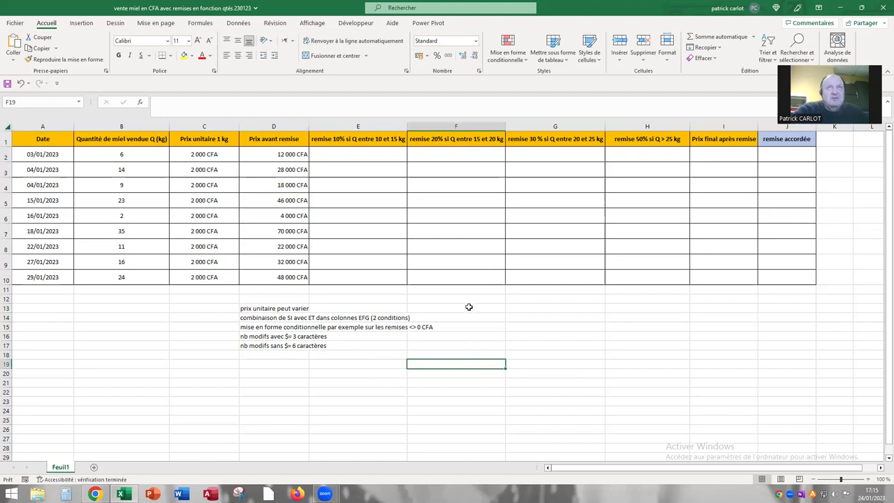
click(358, 157)
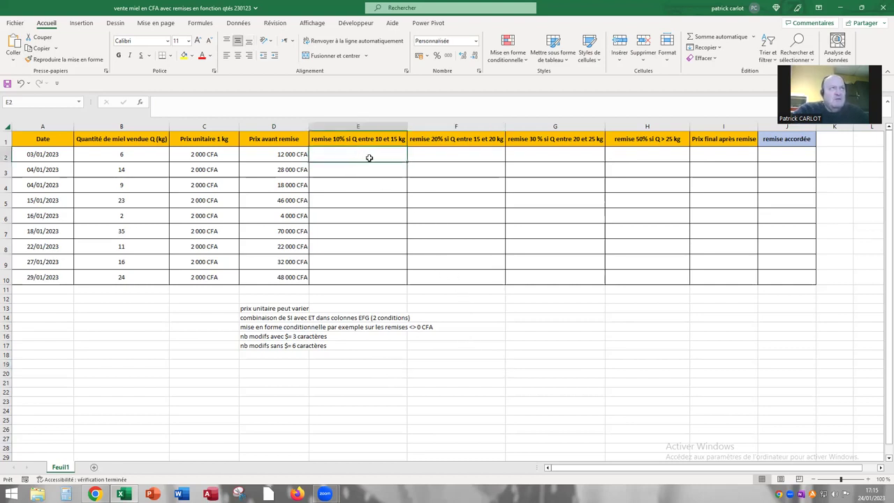
click(156, 102)
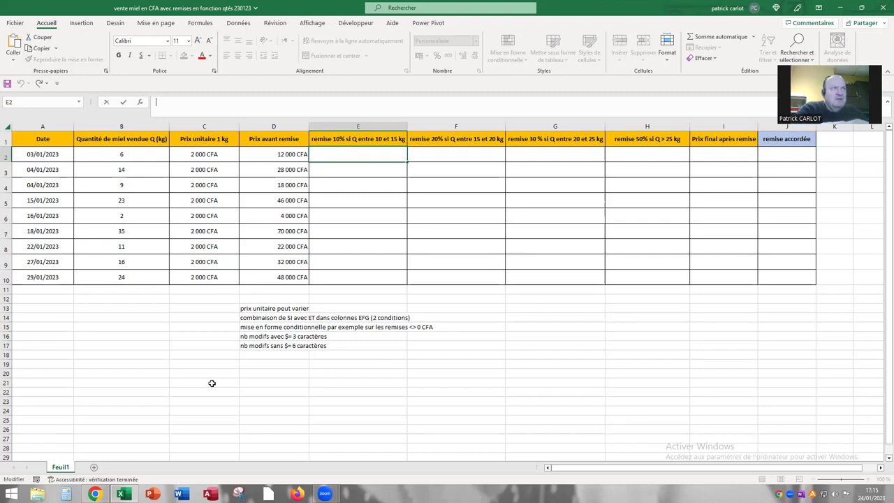
Enter =SI(ET(B2<15;B2>10);D2*0,1;0) in E2 for the 10% discount
text(=)
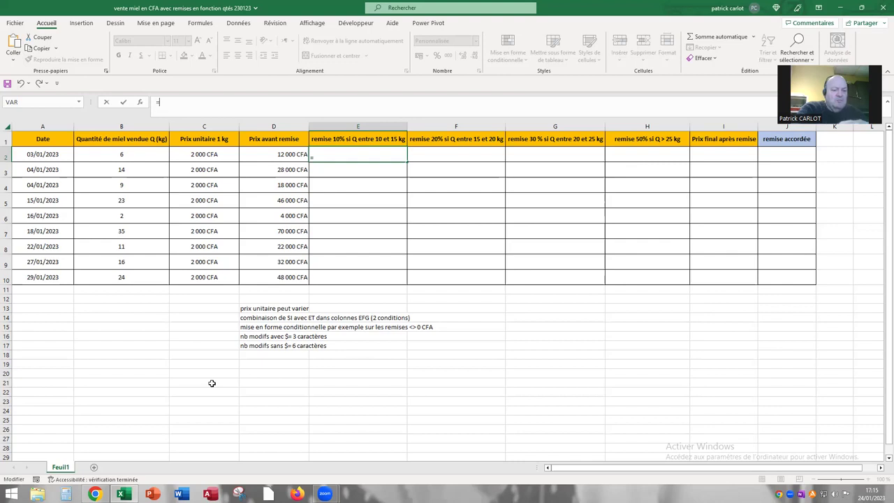
text(si)
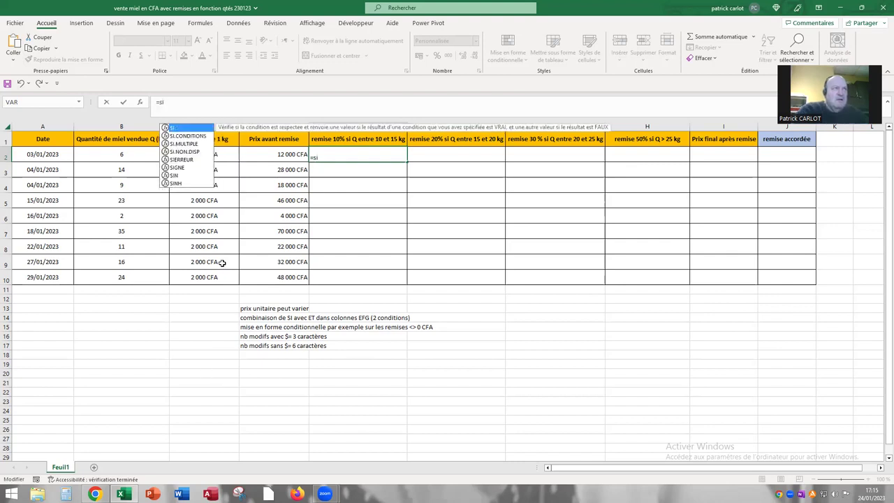
double_click(183, 128)
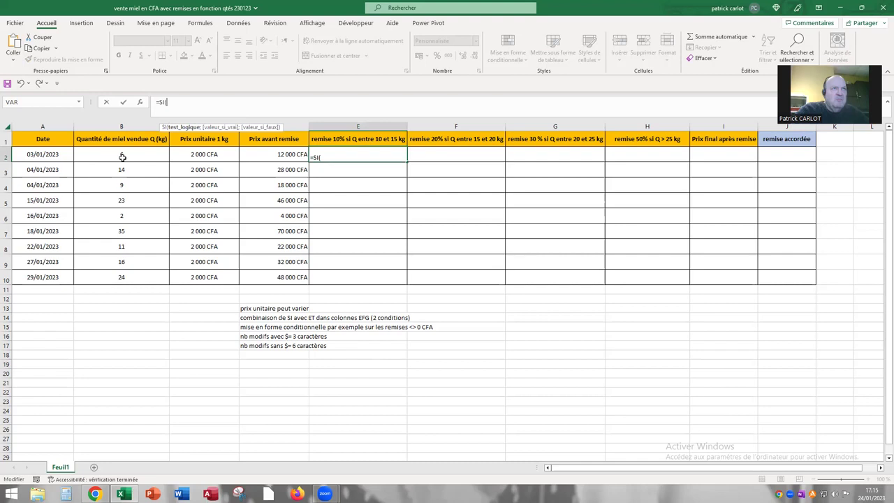
text(et)
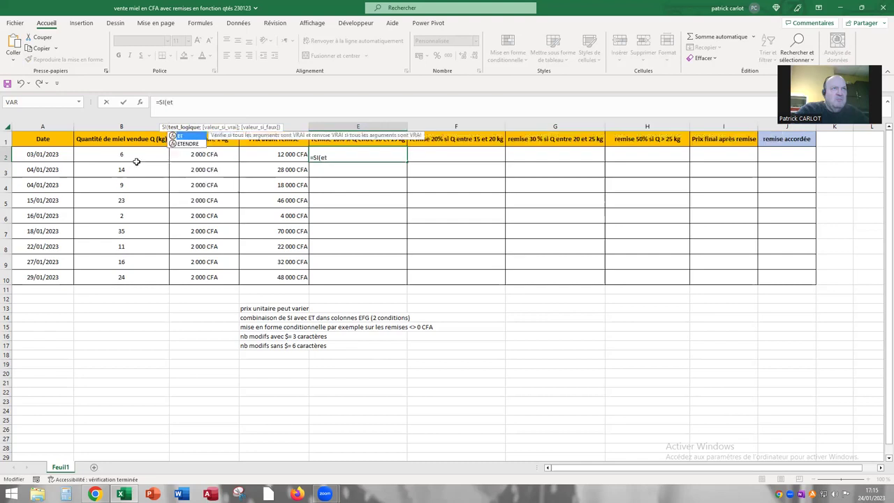
double_click(178, 135)
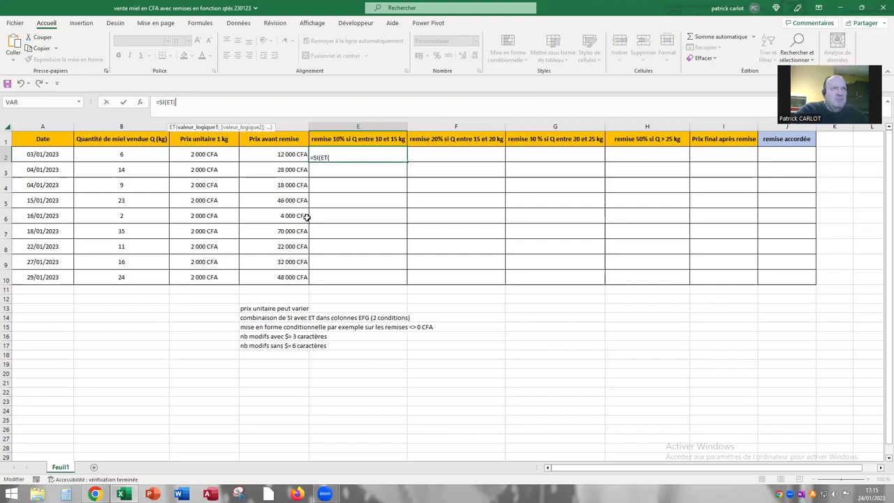
click(125, 155)
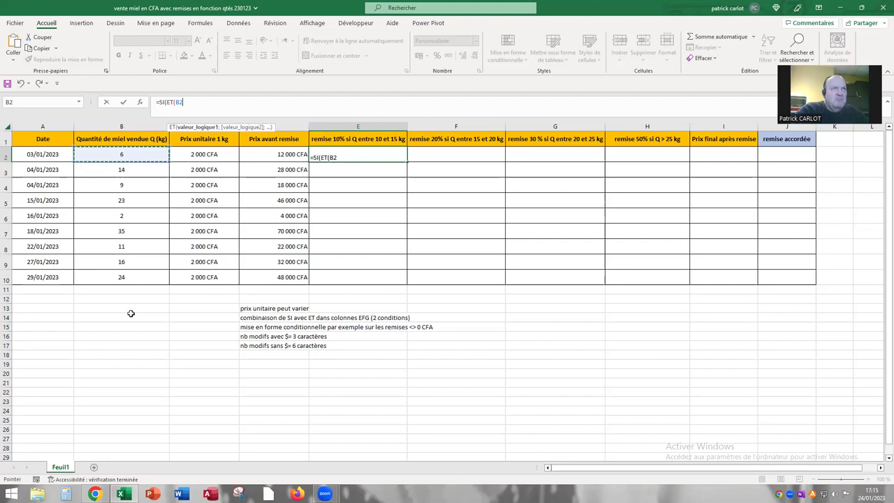
text(<)
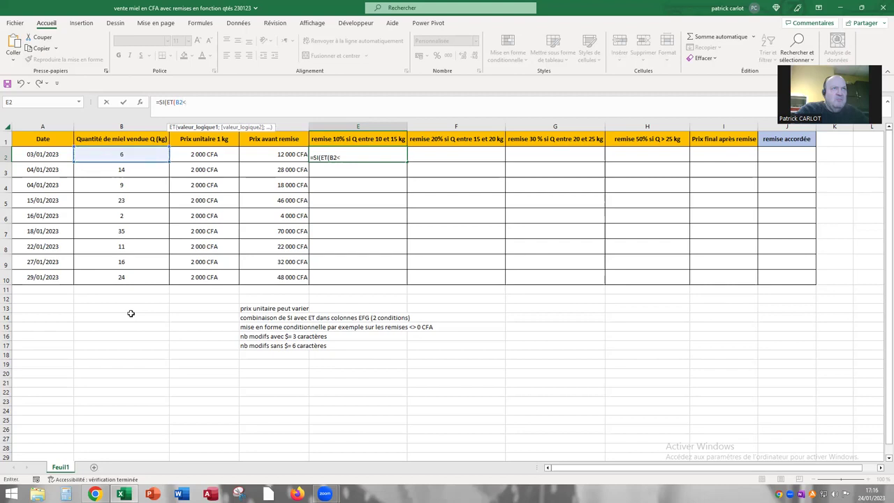
text(15)
text(;)
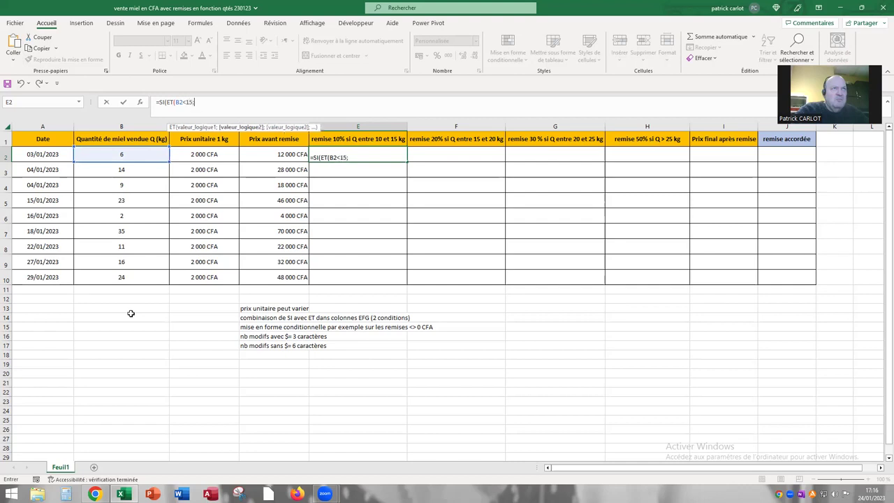
click(99, 156)
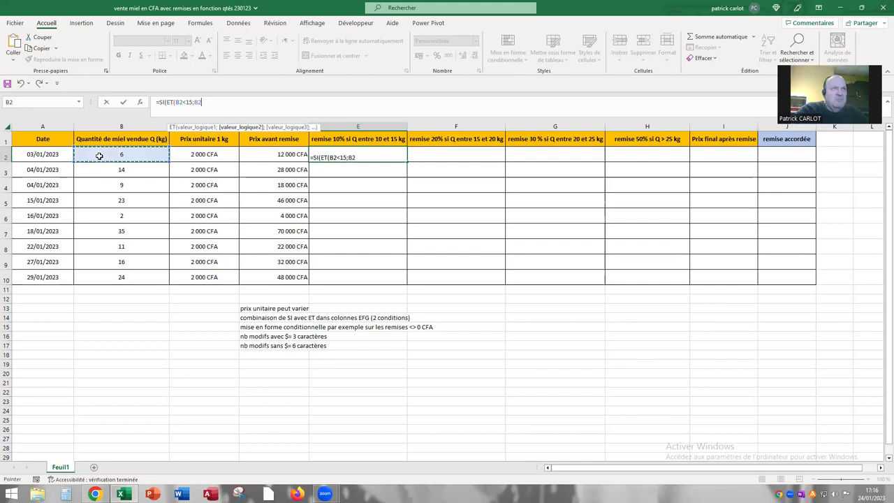
text(>10)
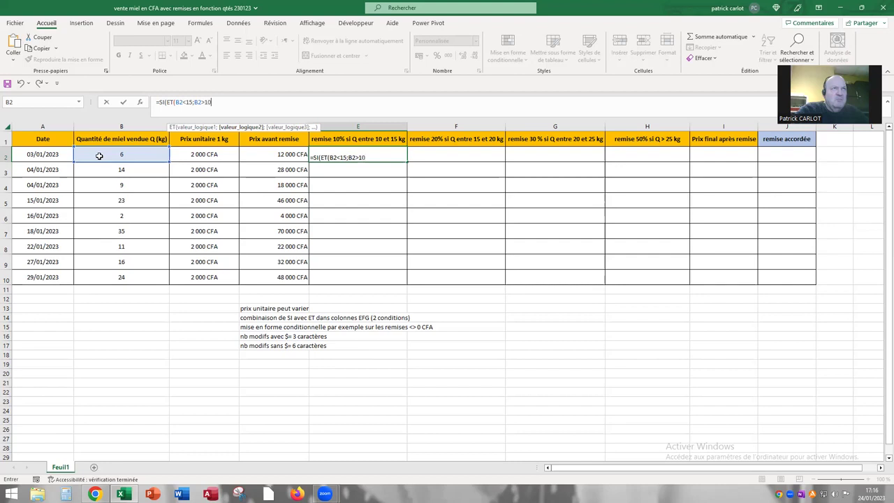
text())
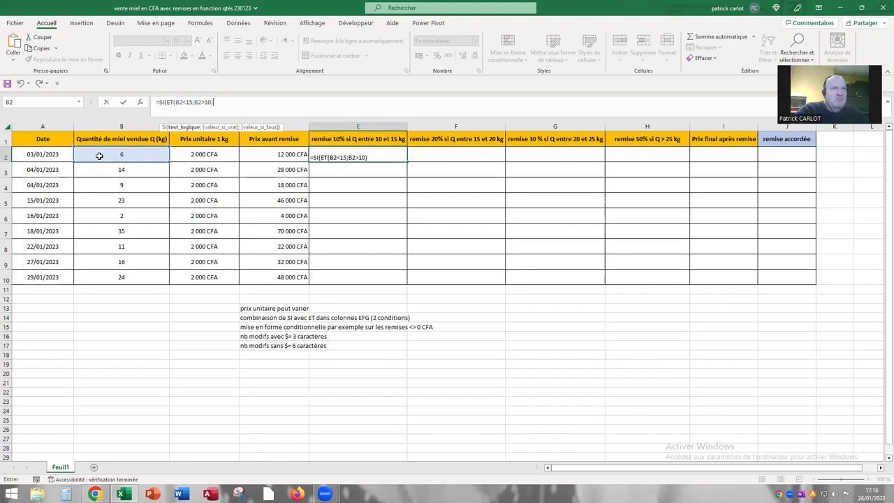
text(;)
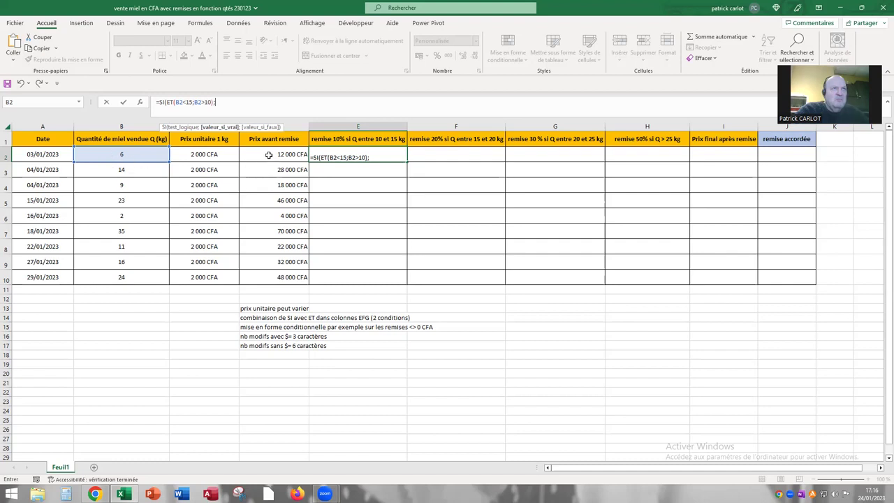
click(268, 155)
text(*0,1)
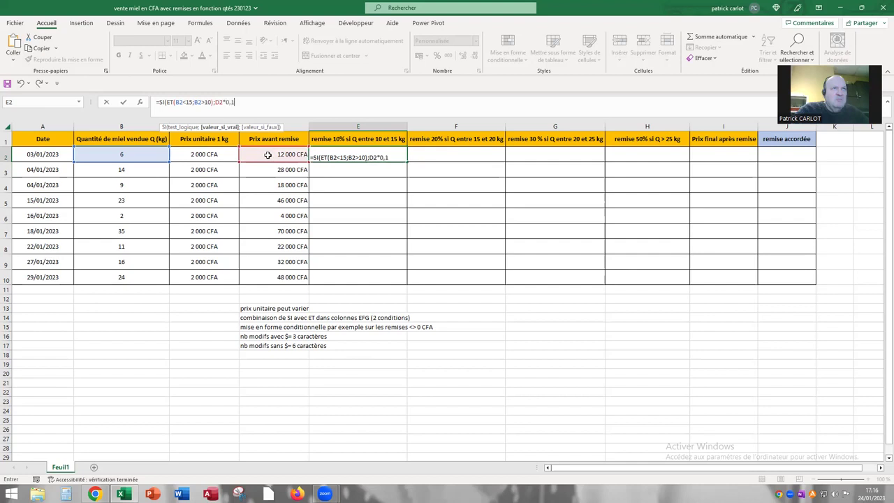
text(;0)
text())
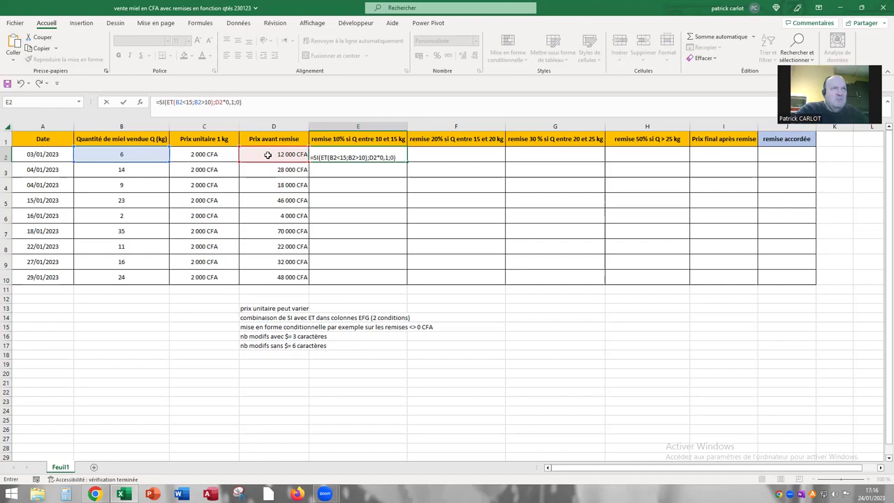
key(ctrl+Return)
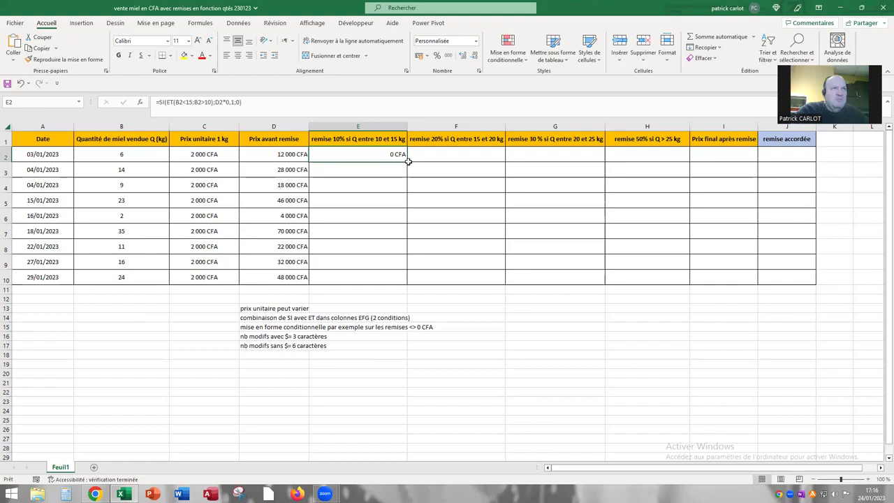
Fill the 10% discount formula down to E10 and across row 2 into F2:H2
drag(407, 161, 401, 278)
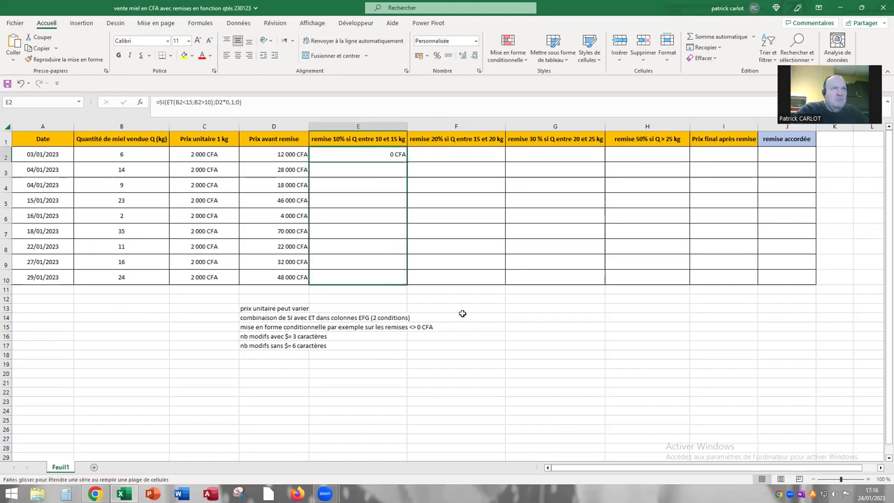
click(364, 169)
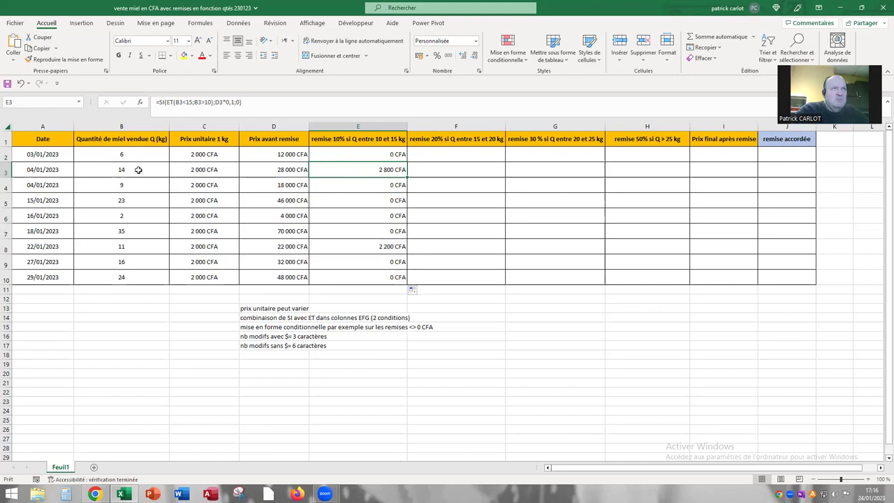
click(388, 157)
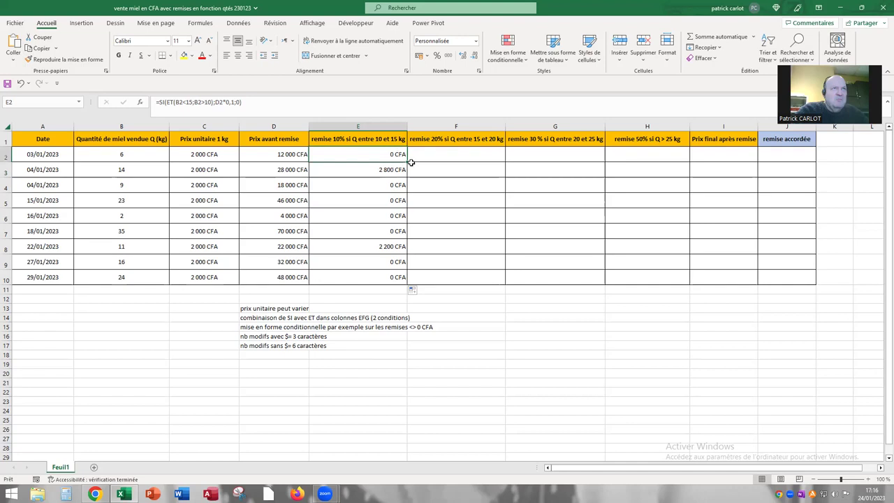
drag(407, 161, 652, 160)
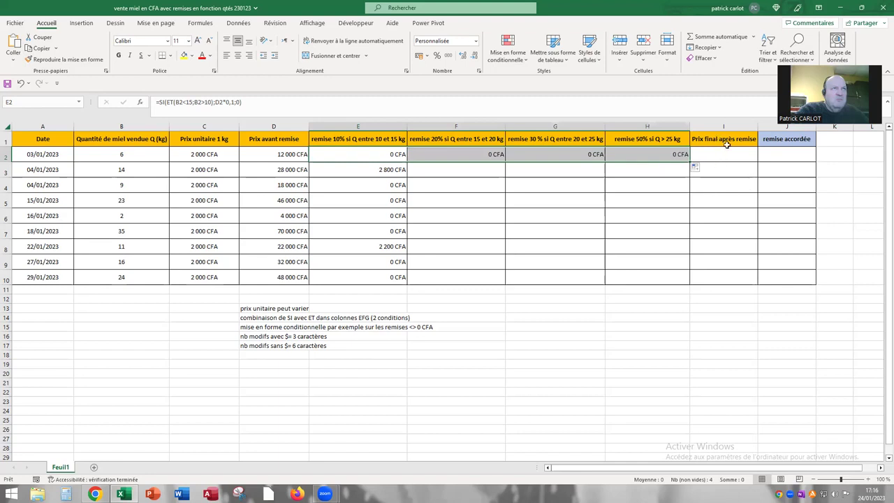
click(434, 157)
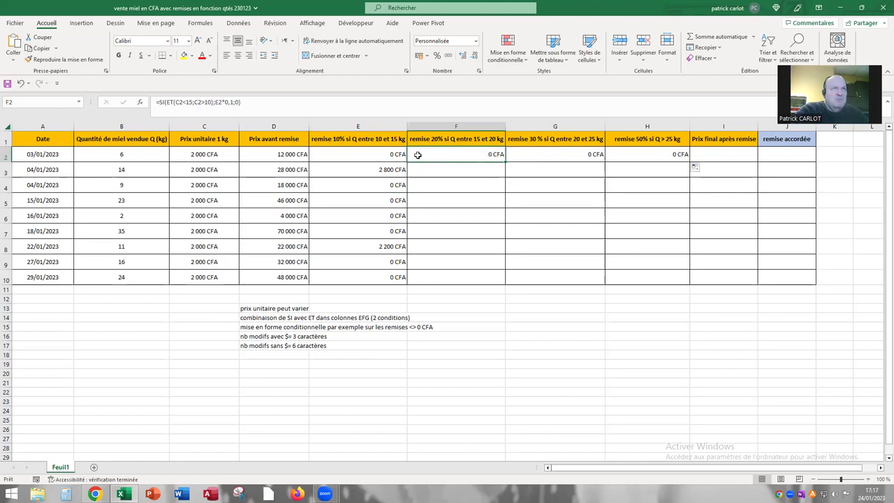
click(525, 154)
click(645, 154)
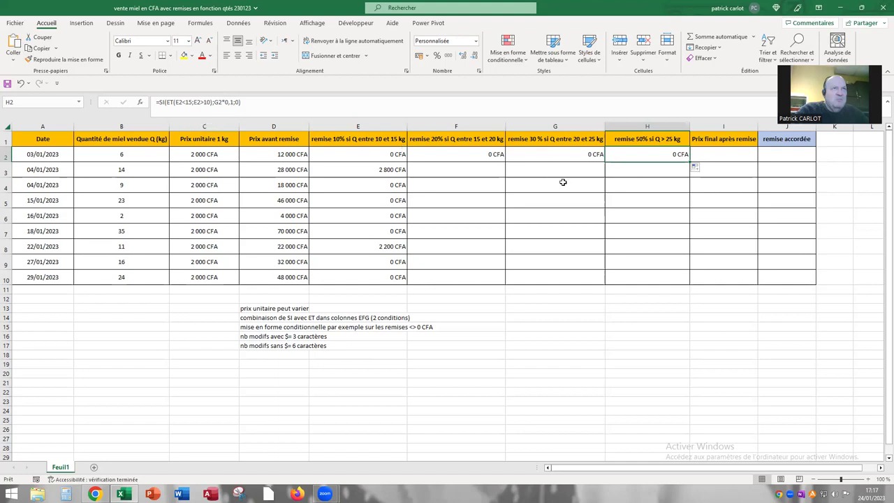
click(458, 155)
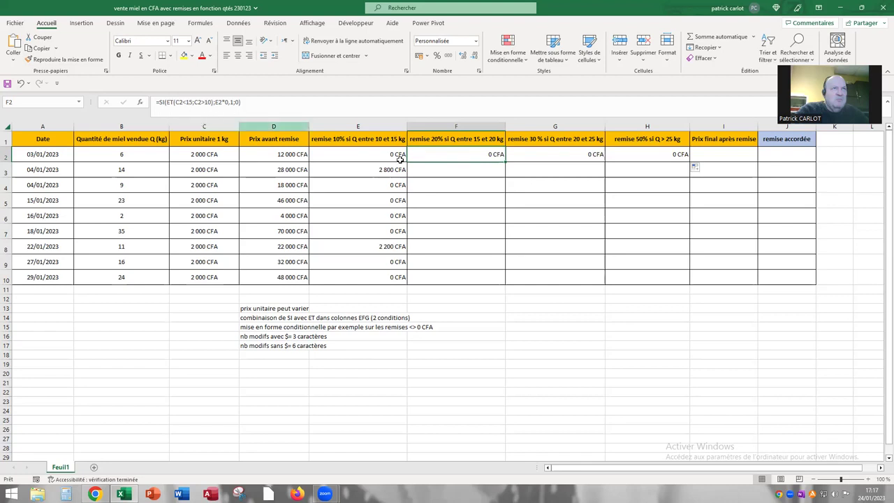
click(382, 154)
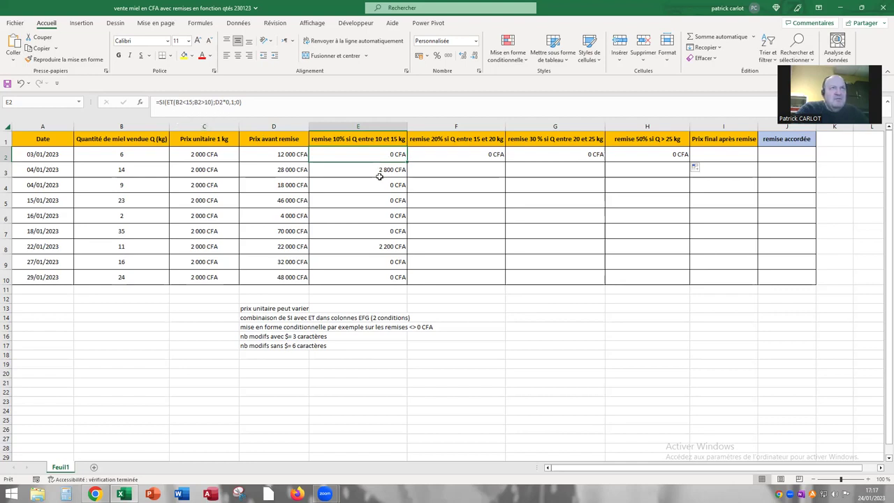
click(436, 152)
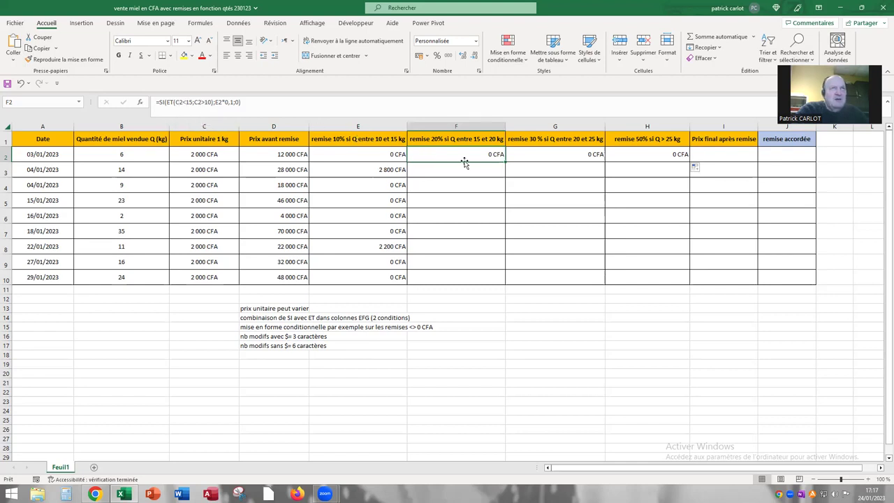
drag(505, 162, 506, 279)
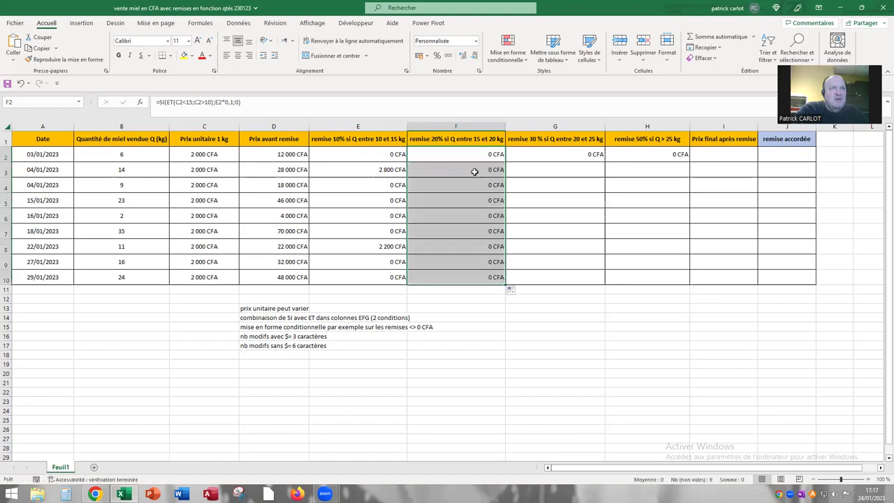
drag(459, 155, 453, 277)
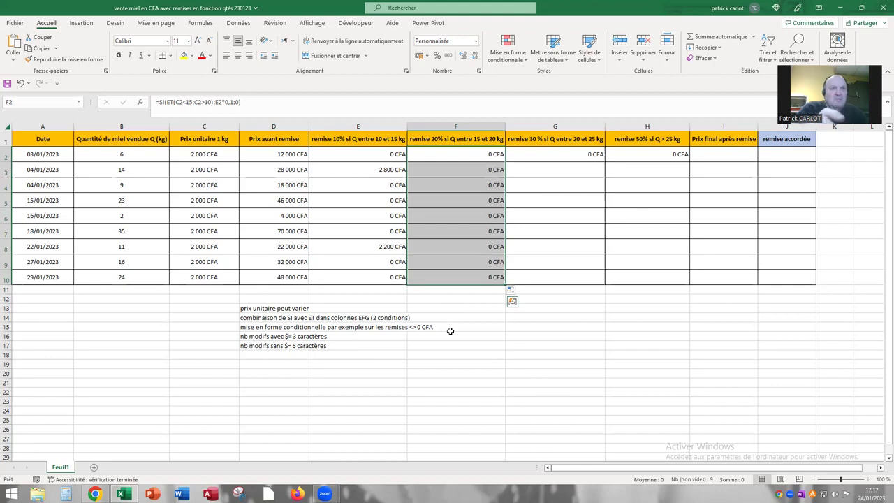
key(Delete)
click(385, 156)
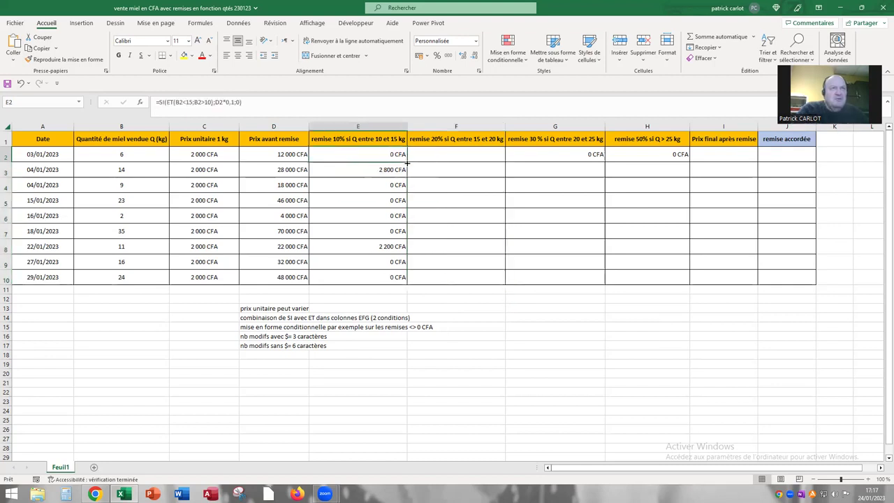
drag(406, 161, 431, 168)
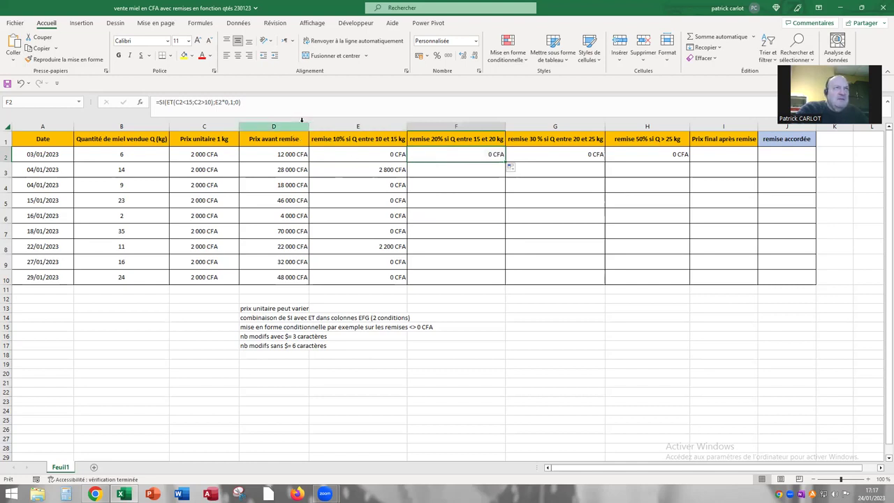
click(336, 154)
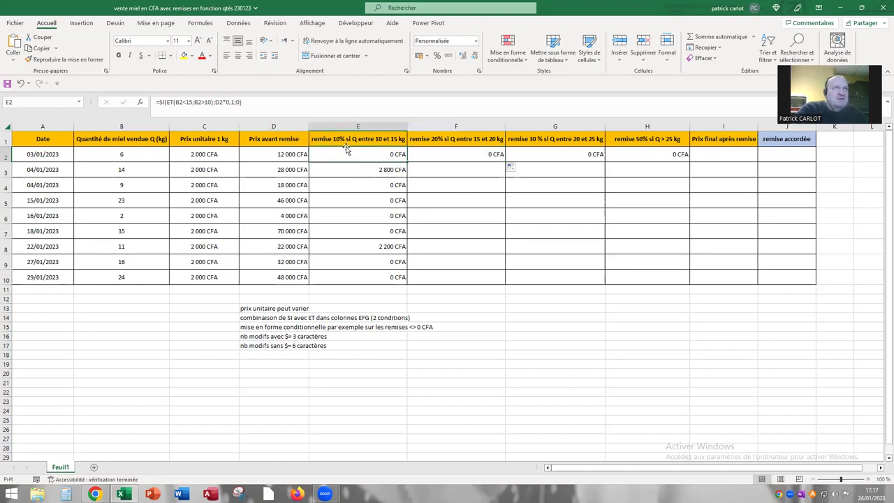
Lock columns B and D in E2's formula to get =SI(ET($B2<15;$B2>10);$D2*0,1;0)
click(177, 102)
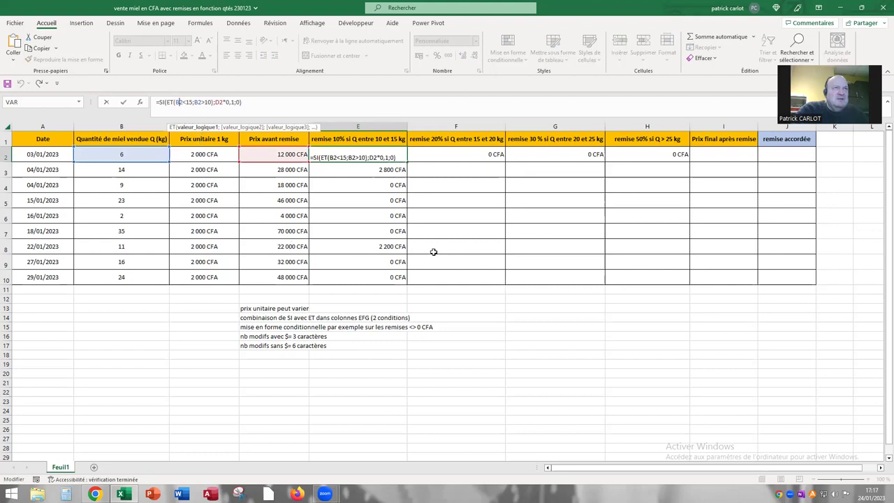
key(F4)
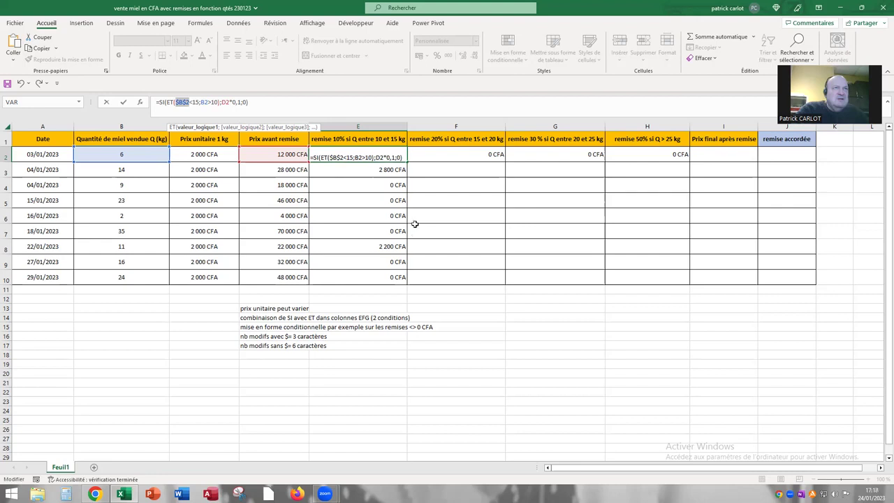
key(F4)
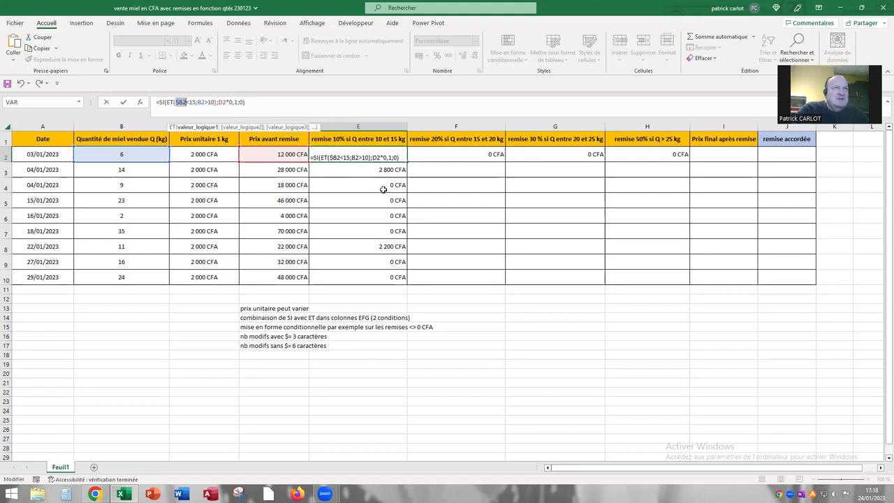
click(202, 102)
key(F4)
key(F4)
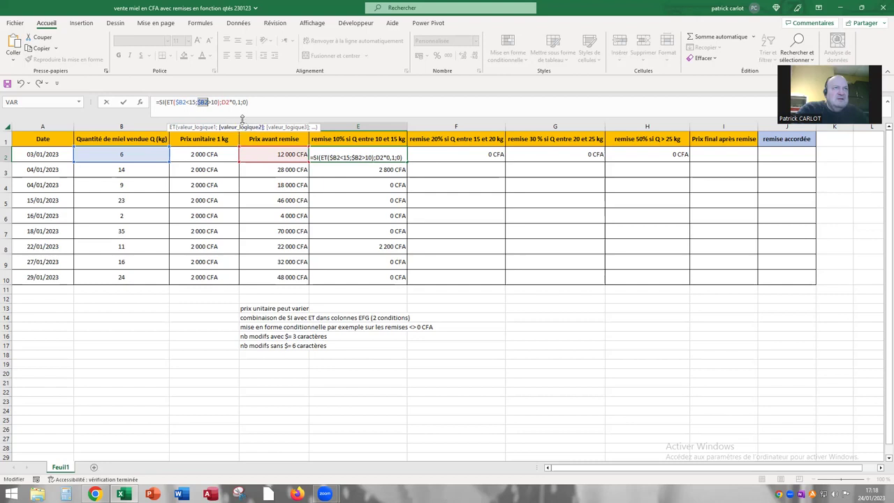
click(226, 102)
text($2)
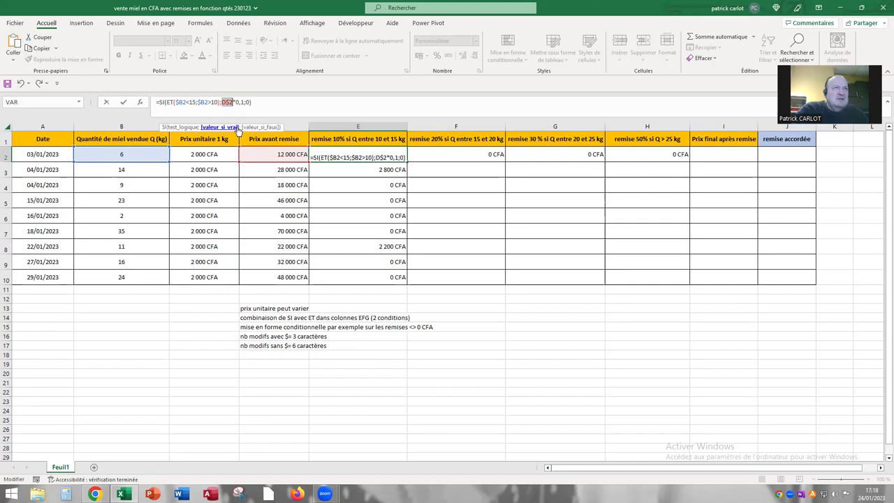
click(255, 102)
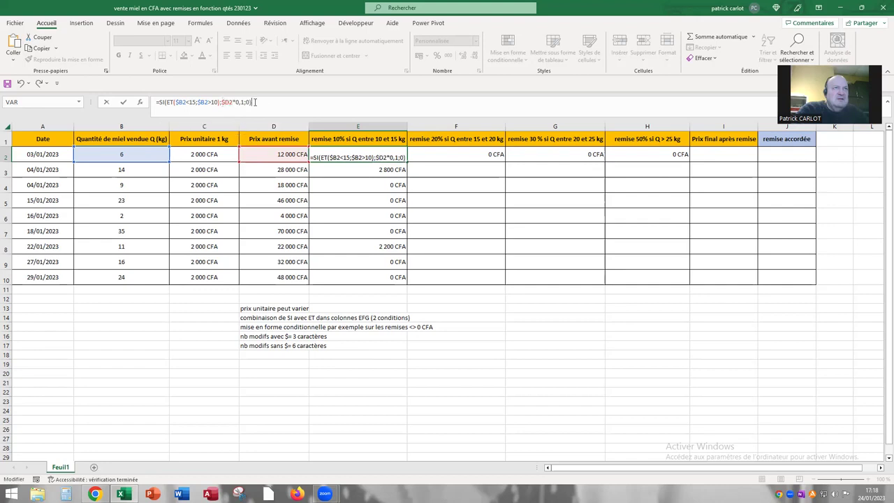
key(Return)
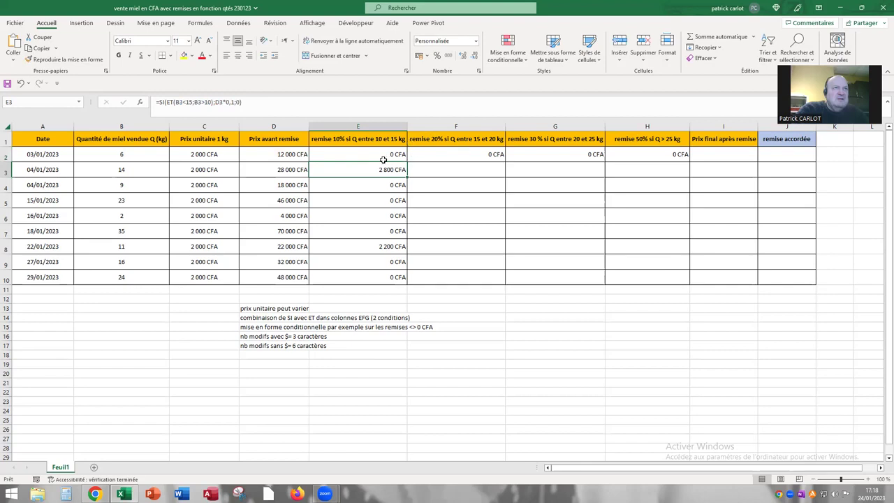
Copy the locked-column E2 formula down to E10 and across row 2 to H2
click(384, 156)
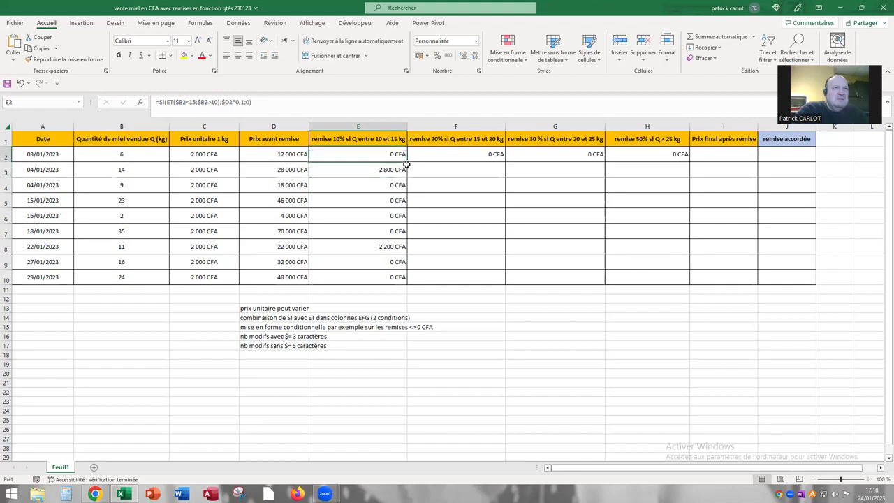
mouse_move(407, 162)
mouse_down()
mouse_move(405, 282)
mouse_move(440, 293)
mouse_up()
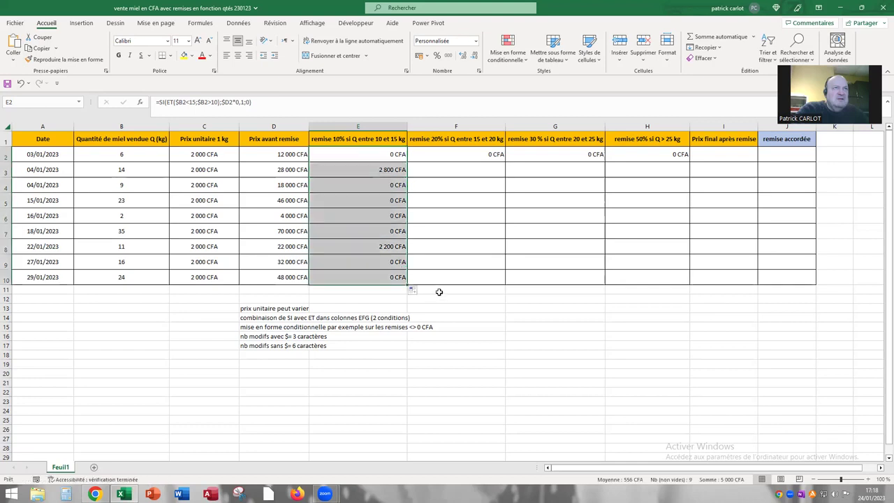
click(366, 250)
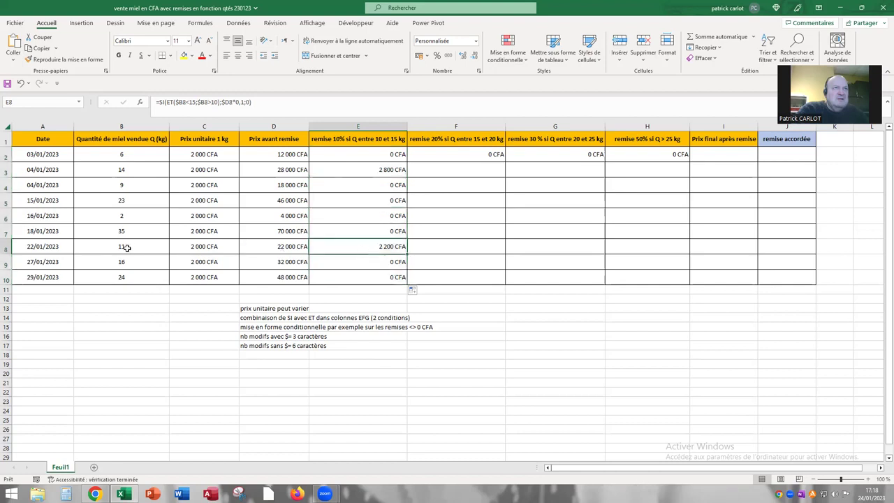
click(390, 156)
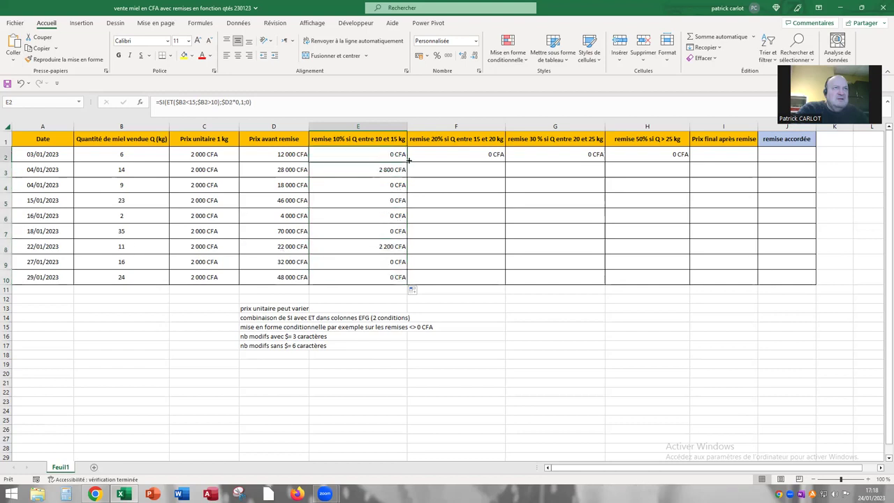
drag(408, 160, 634, 161)
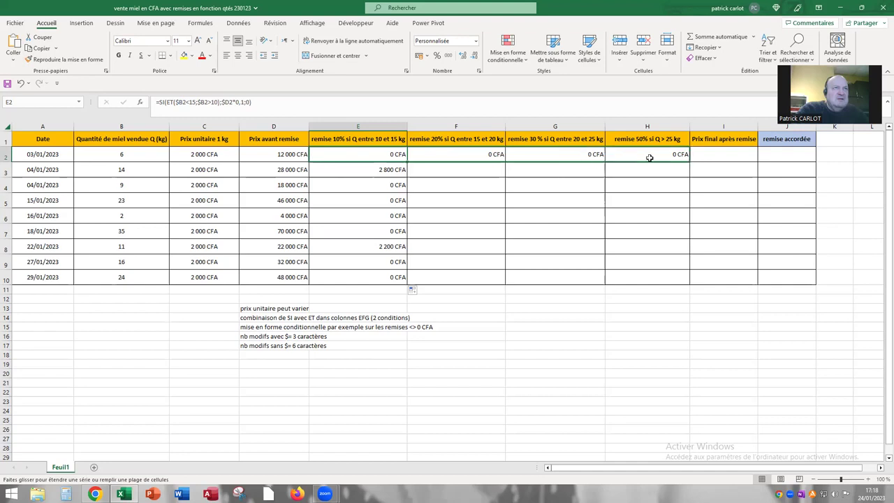
drag(648, 158, 648, 158)
click(438, 154)
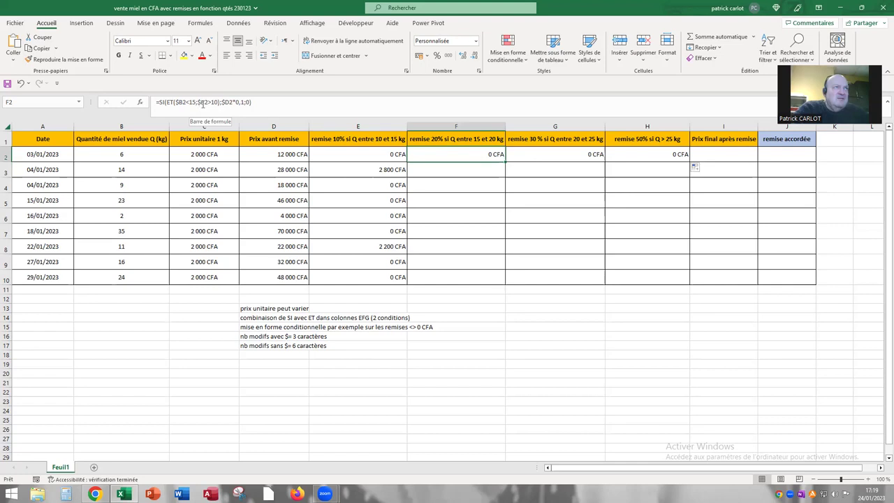
Change F2's formula to =SI(ET($B2<20;$B2>15);$D2*0,2;0) for a 20% discount
click(195, 102)
key(BackSpace)
key(BackSpace)
text(20;)
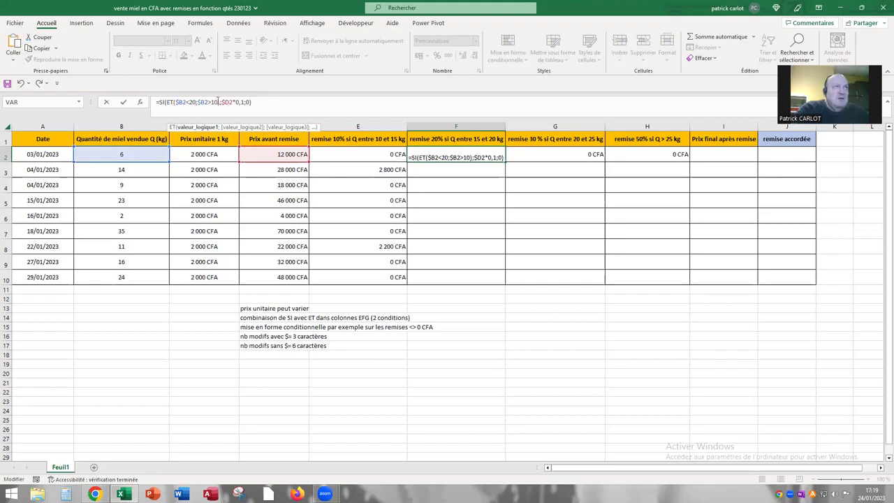
key(Right)
key(Right)
key(Right)
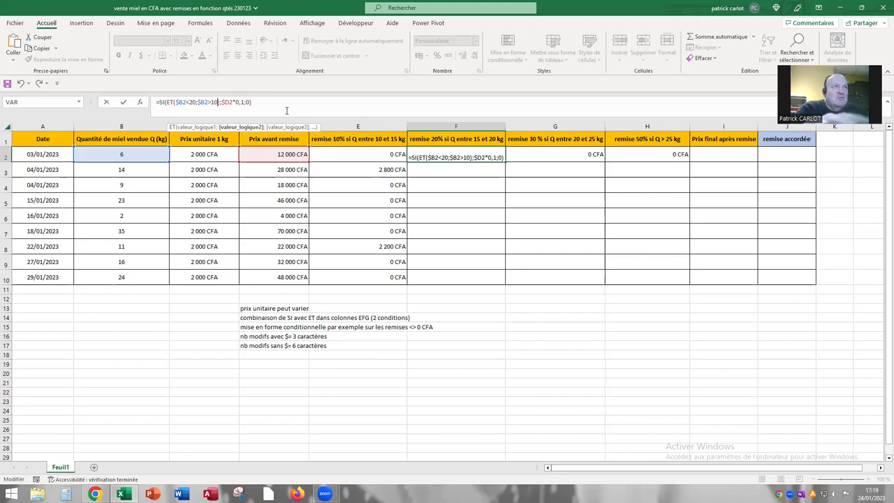
key(BackSpace)
text(5)
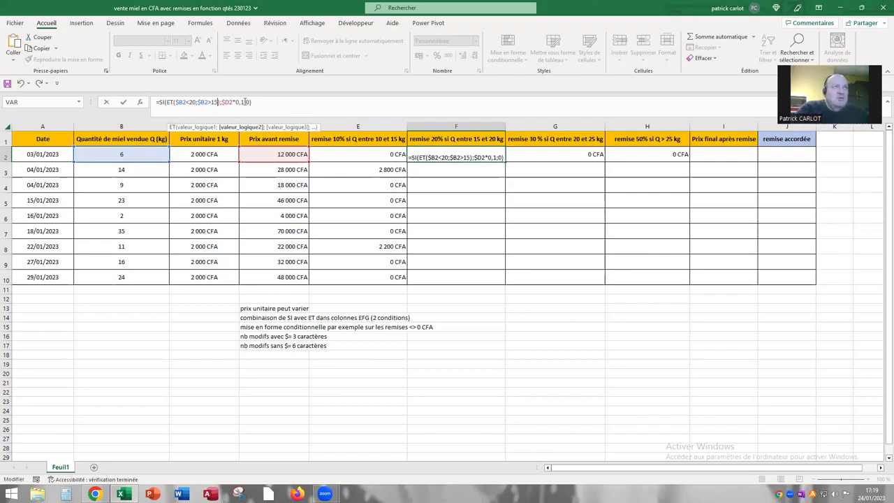
click(244, 102)
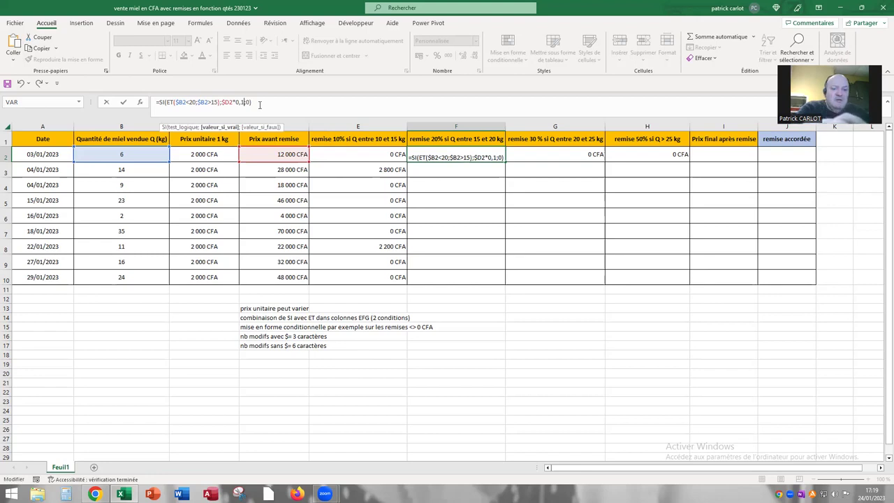
key(BackSpace)
text(2)
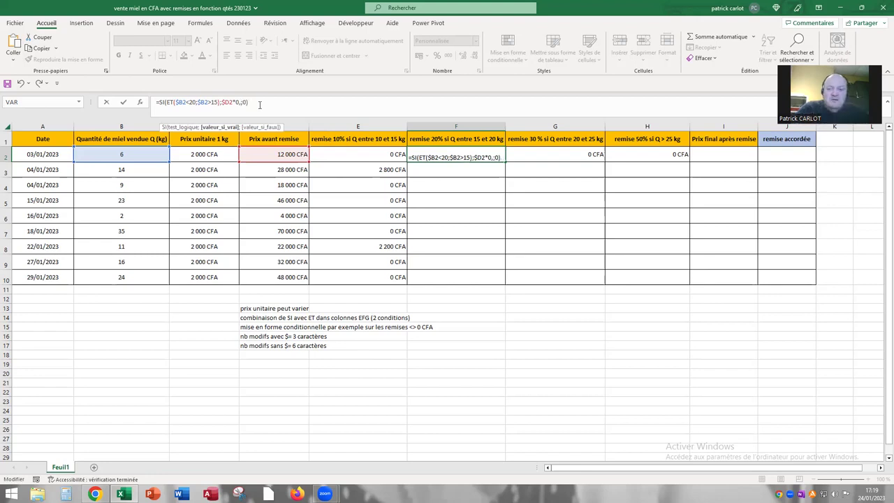
key(Return)
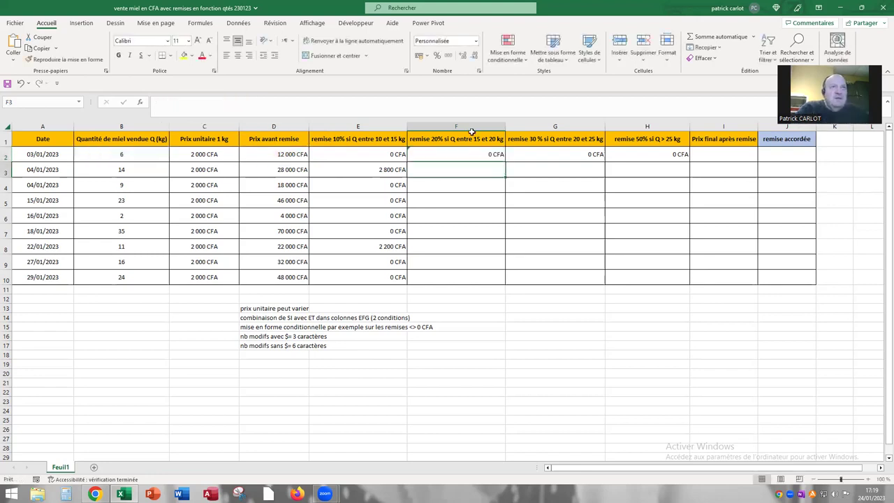
Fill the 20% discount formula down column F to F10
click(463, 158)
drag(505, 161, 523, 284)
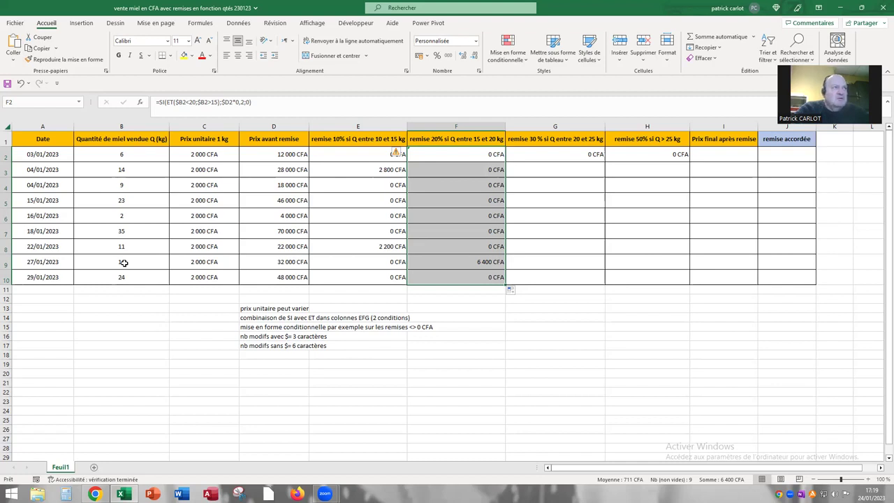
click(521, 155)
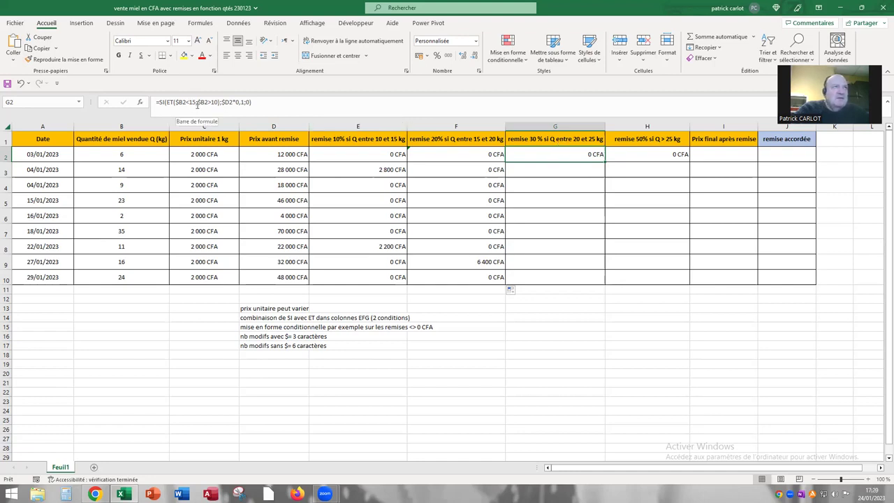
Change G2's formula to =SI(ET($B2<25;$B2>20);$D2*0,3;0) for a 30% discount
click(192, 102)
key(BackSpace)
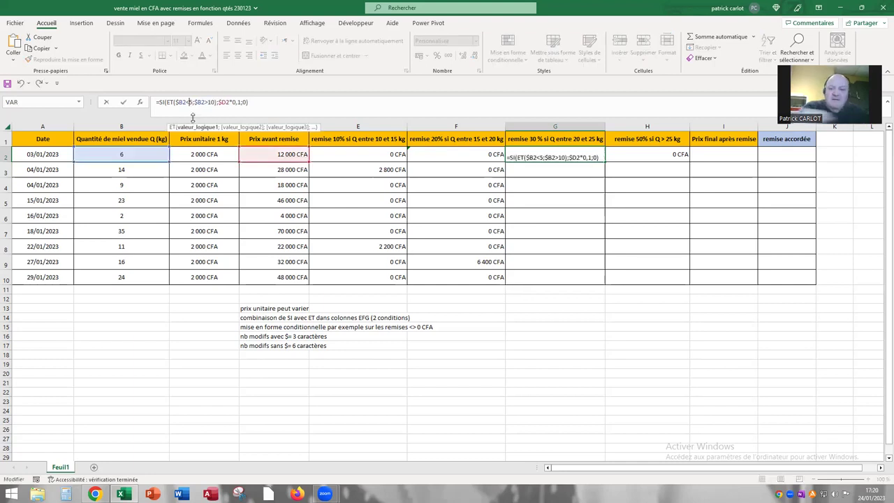
text(2)
click(214, 102)
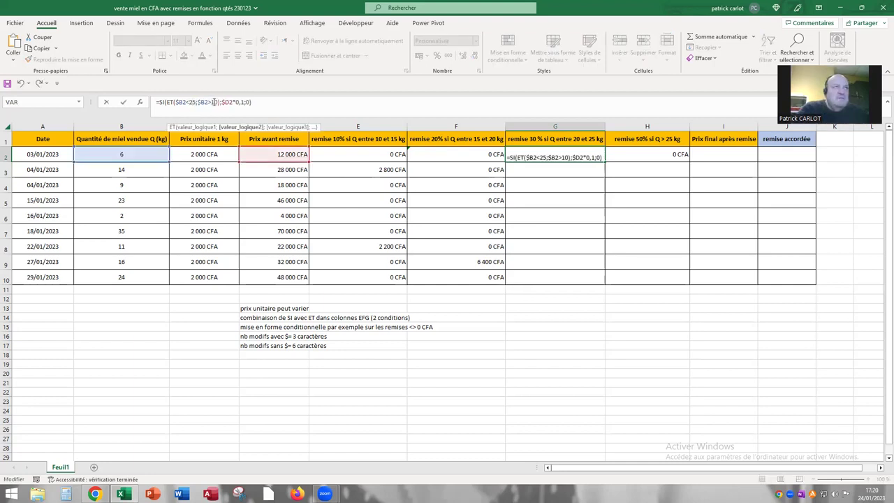
key(BackSpace)
text(2)
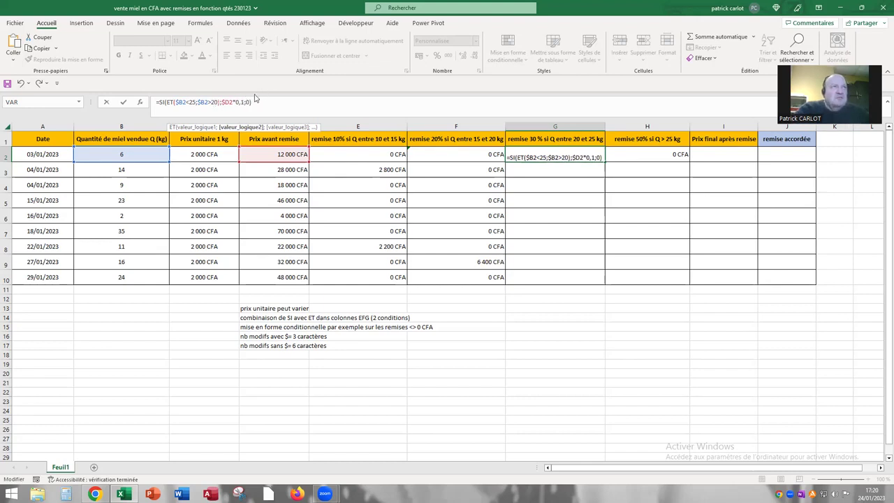
click(246, 102)
key(BackSpace)
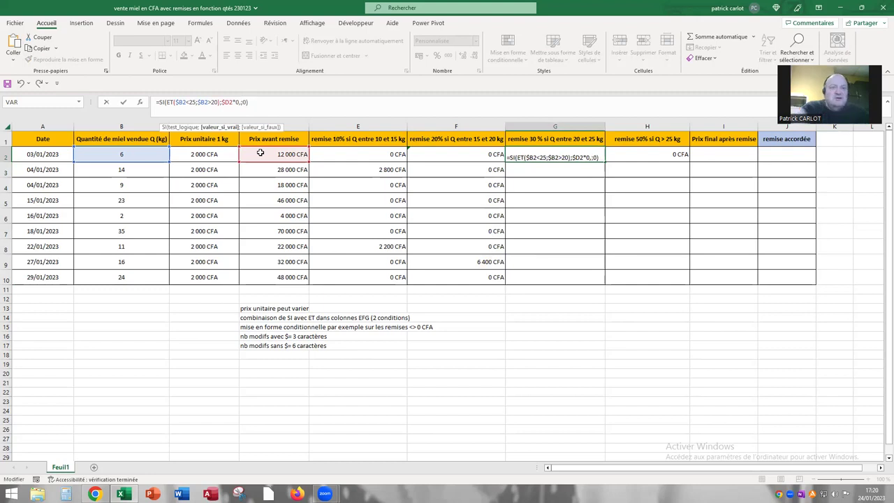
text(3)
key(Return)
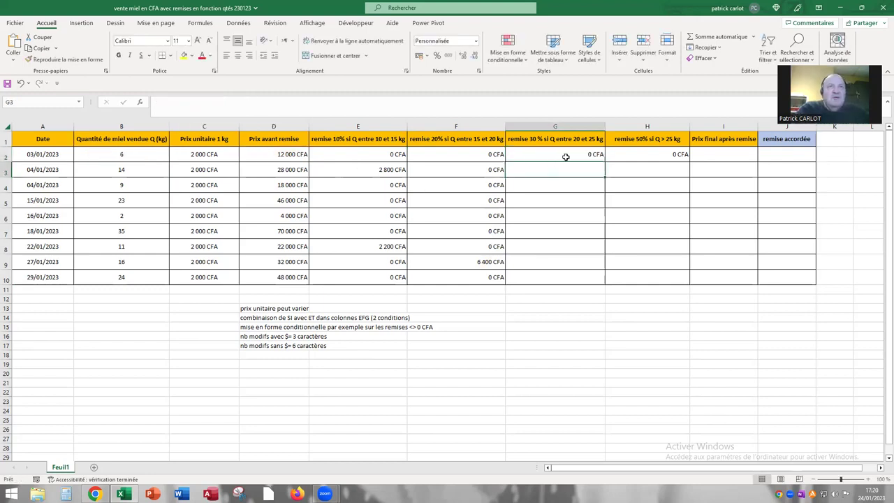
Fill the 30% discount formula down column G to G10
click(566, 157)
drag(605, 168, 605, 282)
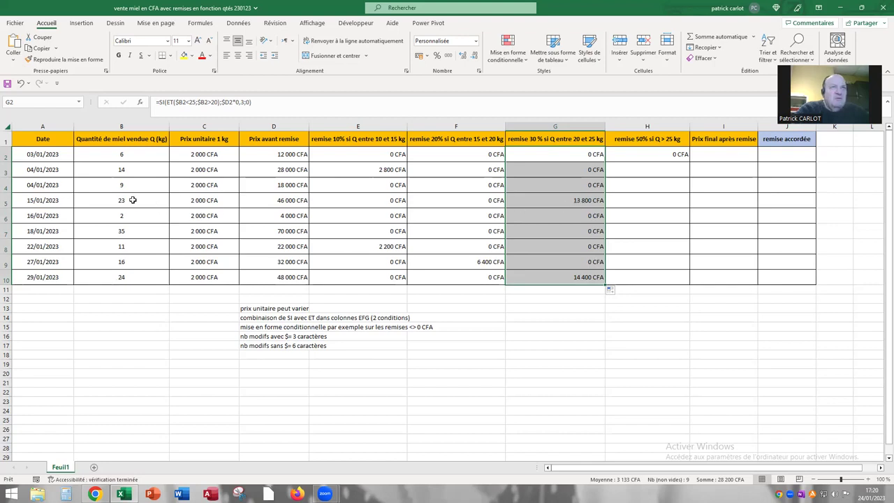
click(636, 153)
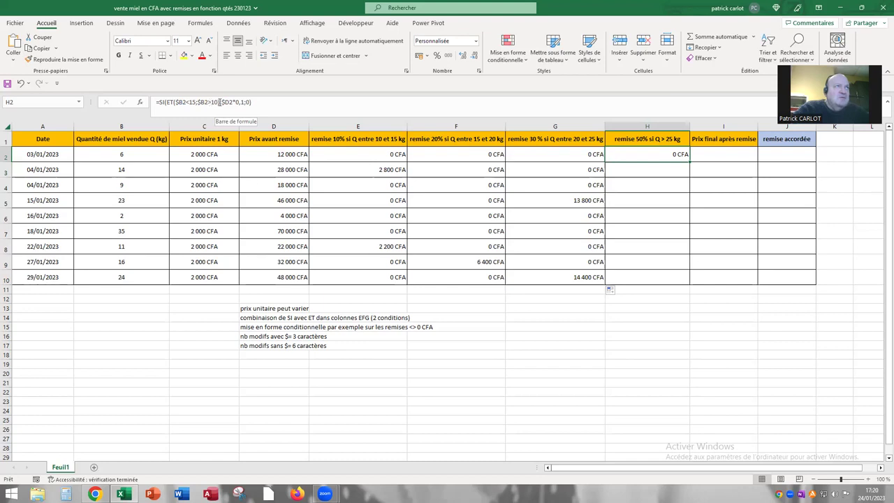
Rewrite H2 as =SI(B2>25;$D2*0,5;0) for a 50% discount above 25 kg
click(220, 102)
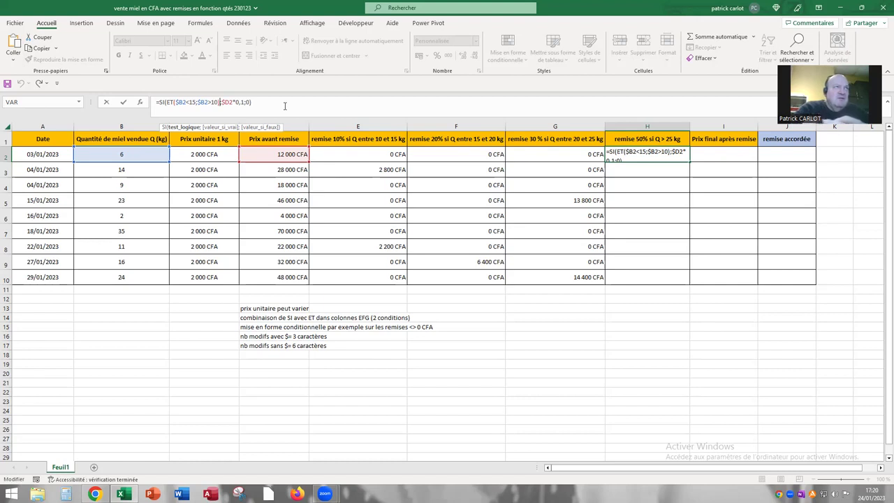
key(BackSpace)
key(BackSpace)
key(BackSpace)
key(BackSpace)
key(BackSpace)
key(BackSpace)
key(BackSpace)
key(BackSpace)
key(BackSpace)
key(BackSpace)
key(BackSpace)
key(BackSpace)
key(BackSpace)
key(BackSpace)
key(BackSpace)
key(BackSpace)
key(BackSpace)
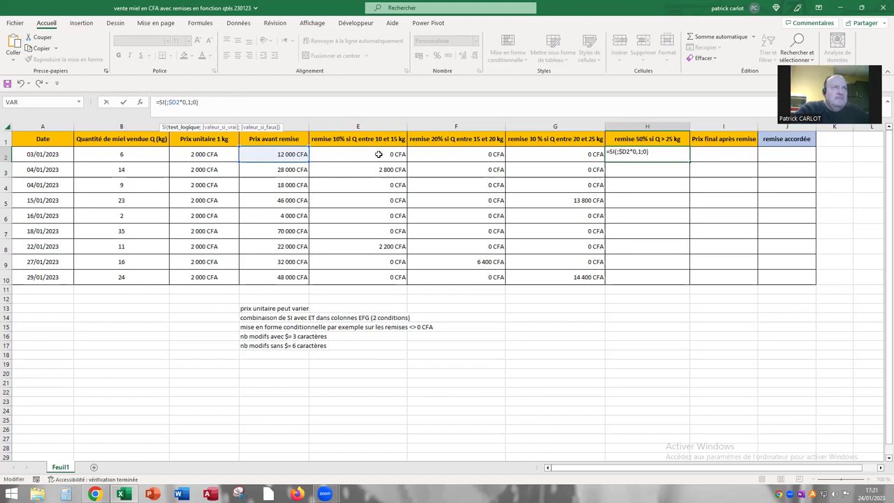
click(146, 157)
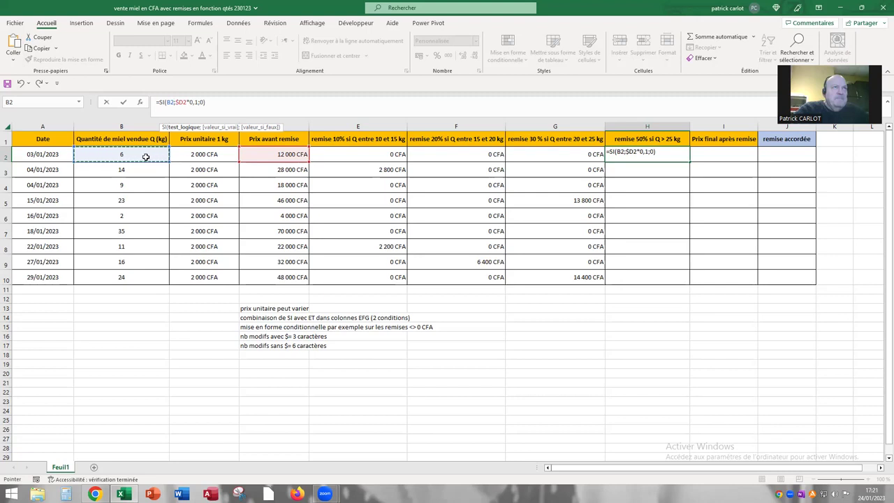
text(>25)
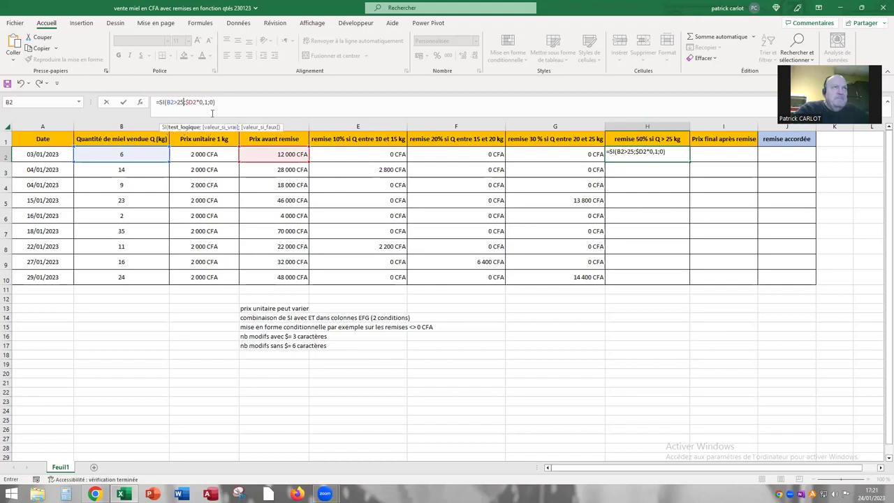
click(207, 102)
key(BackSpace)
text(5)
key(ctrl+Return)
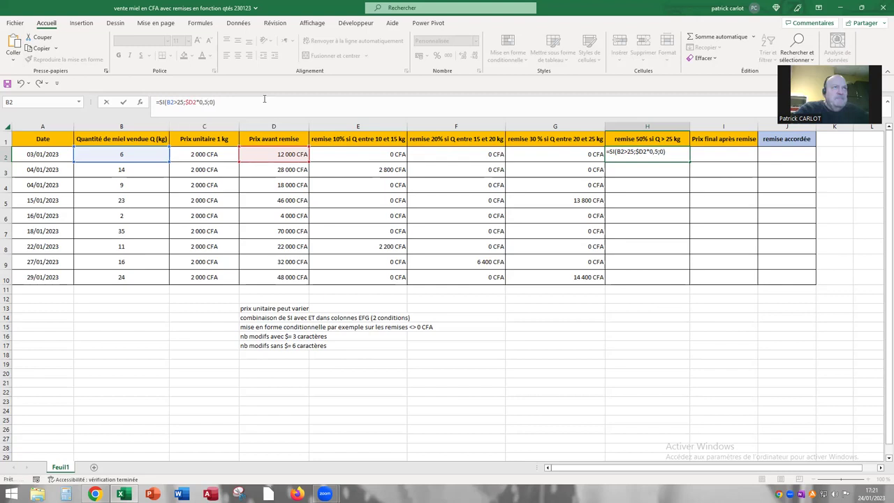
Fill the 50% discount formula down to H10 and check the 35 kg row
drag(689, 160, 685, 296)
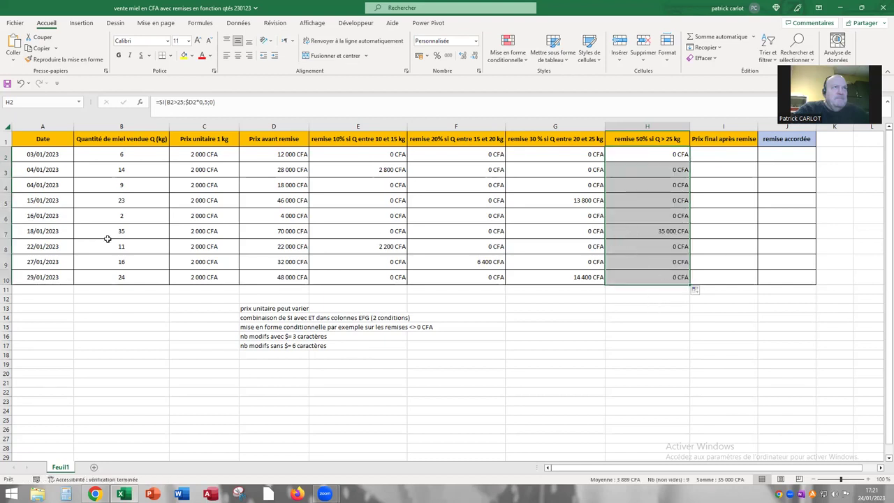
click(136, 231)
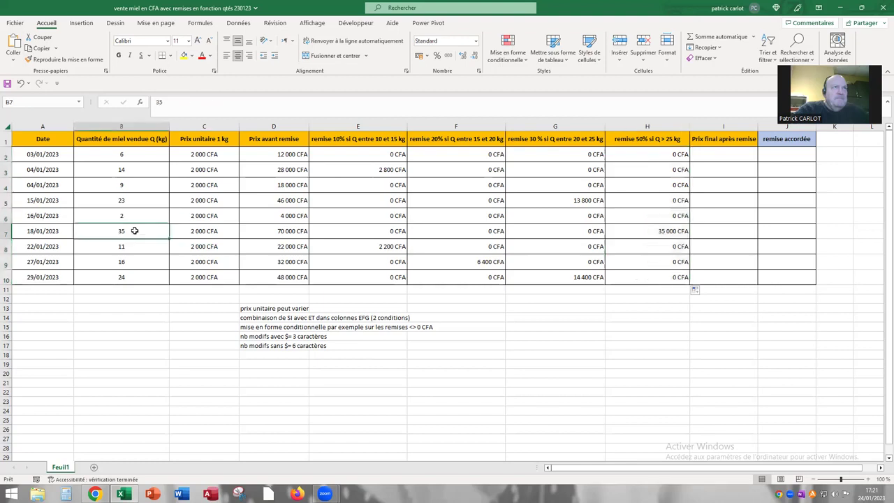
click(642, 154)
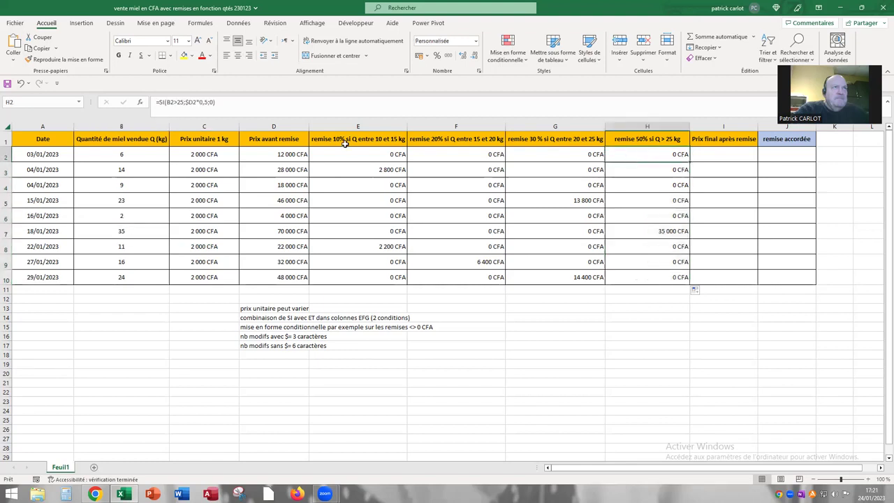